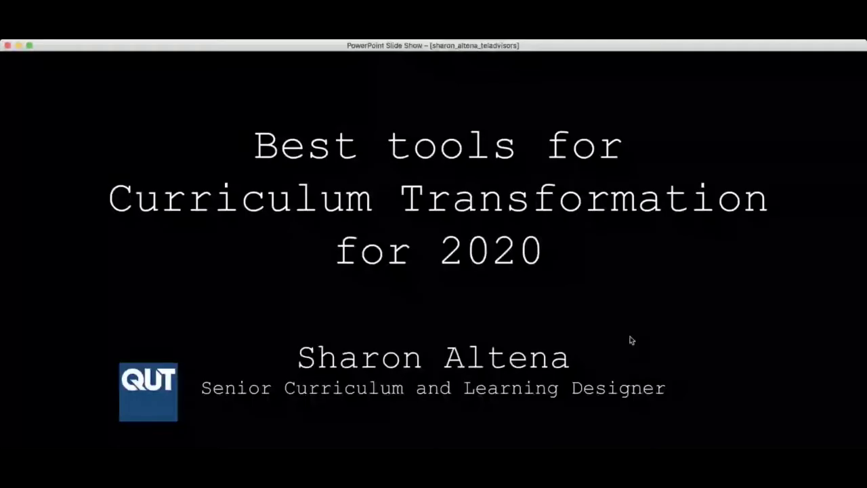
- Advance through the 1980s slides, from MS-DOS 3.2 to the DeLorean, to the second 'What year am I?' slide
key("Right")
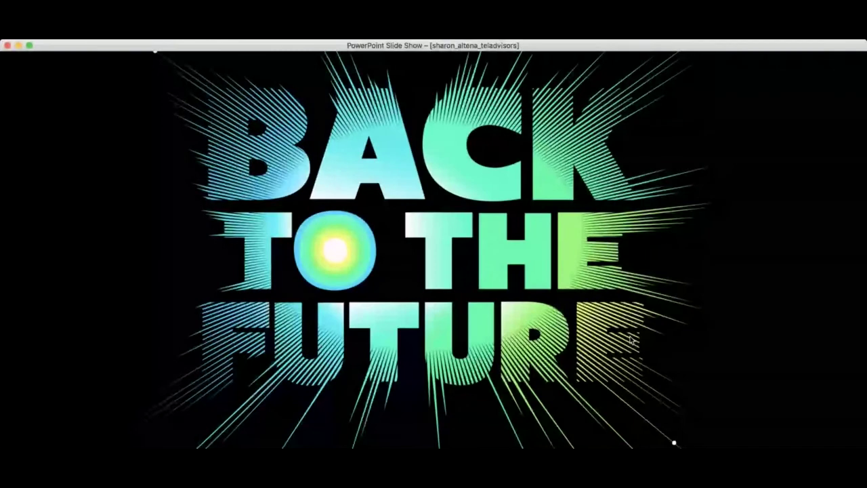
left_click(625, 332)
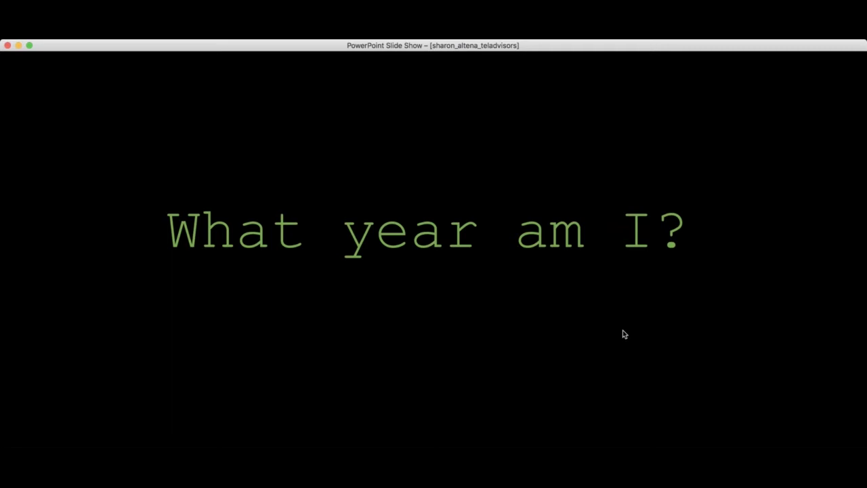
key("Right")
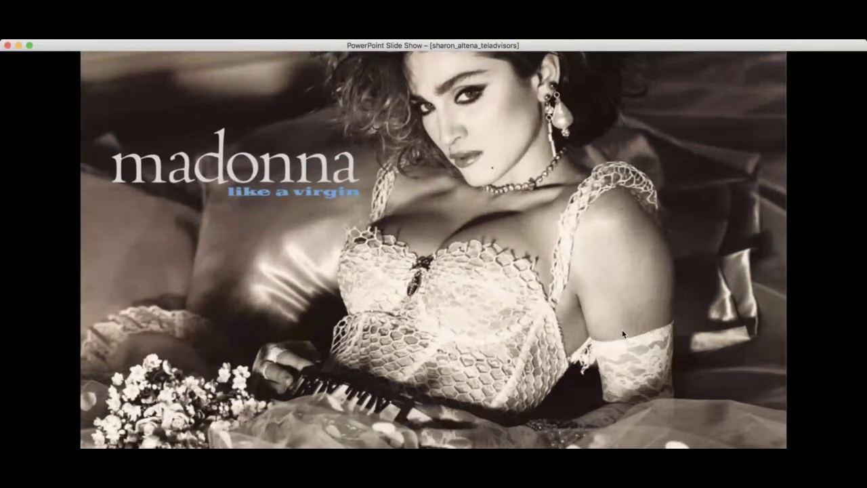
key("Right")
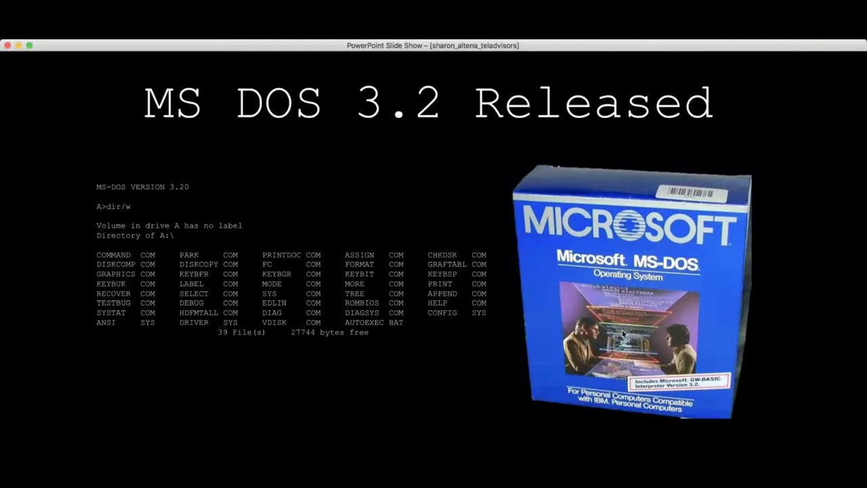
key("Right")
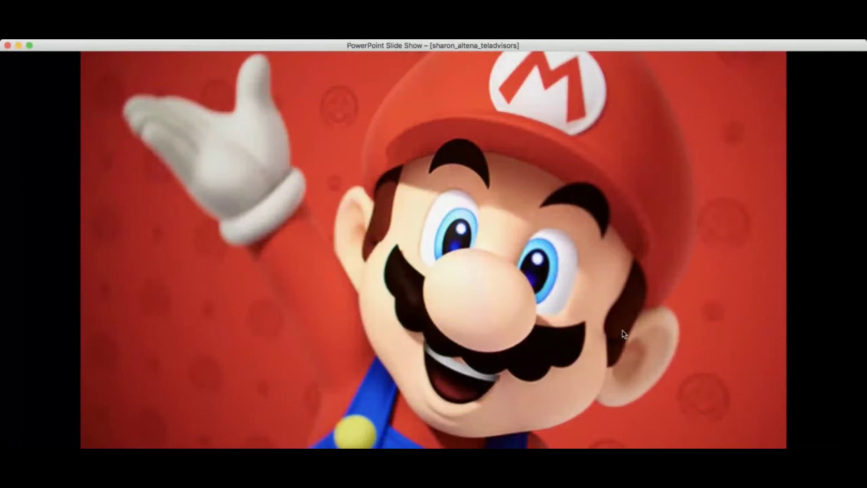
key("Right")
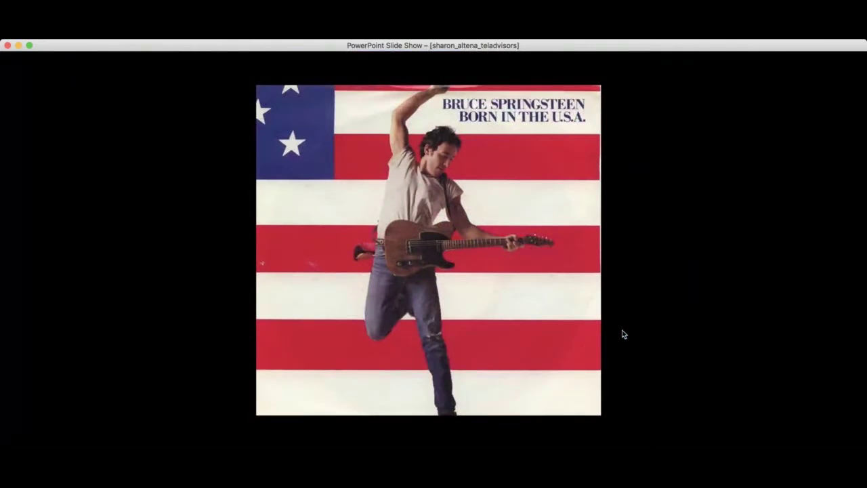
key("Right")
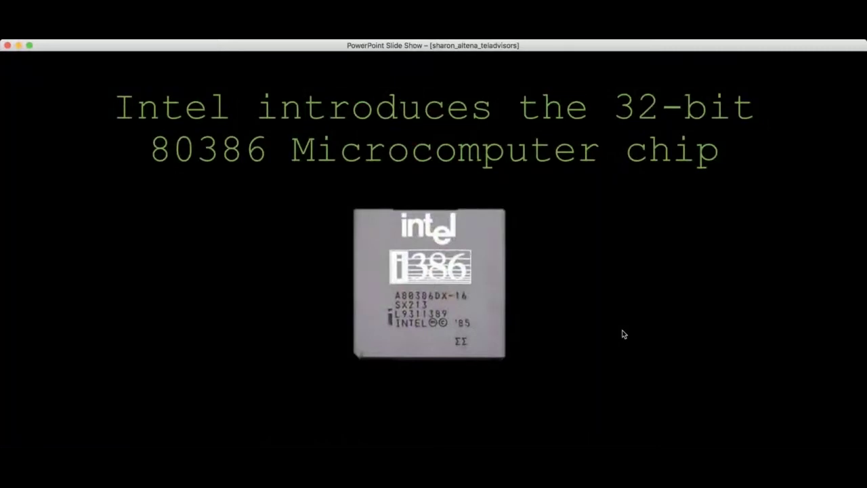
key("Right")
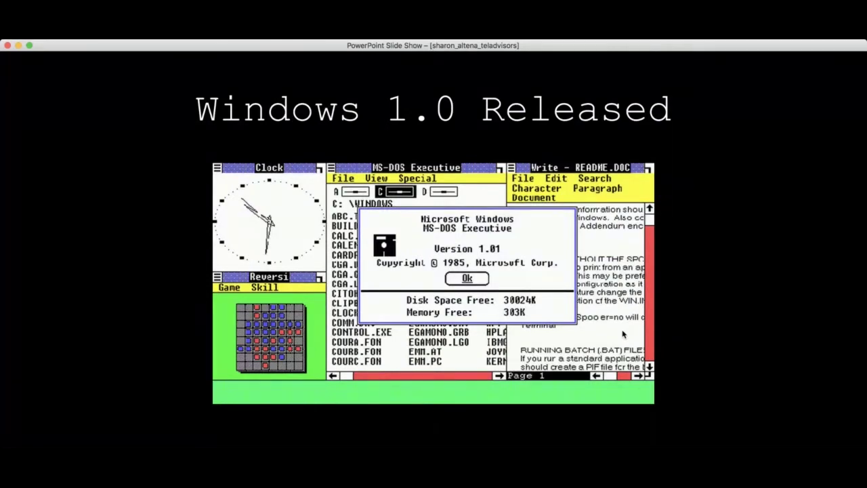
key("Right")
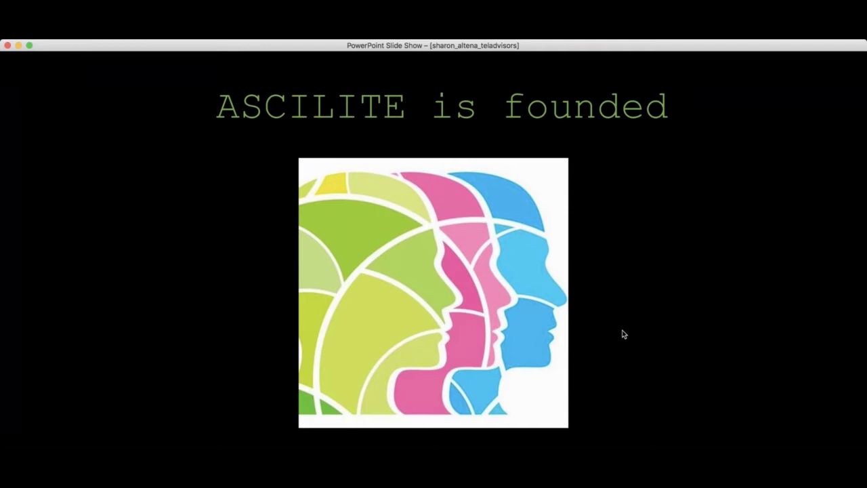
key("Right")
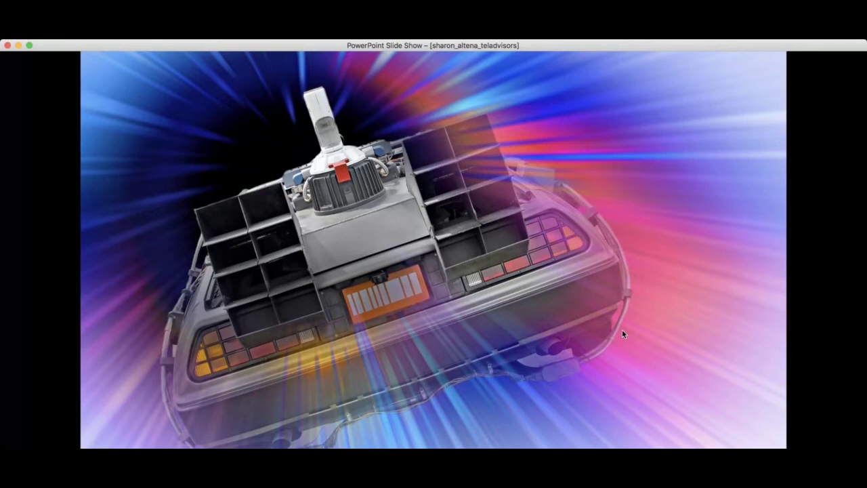
key("Right")
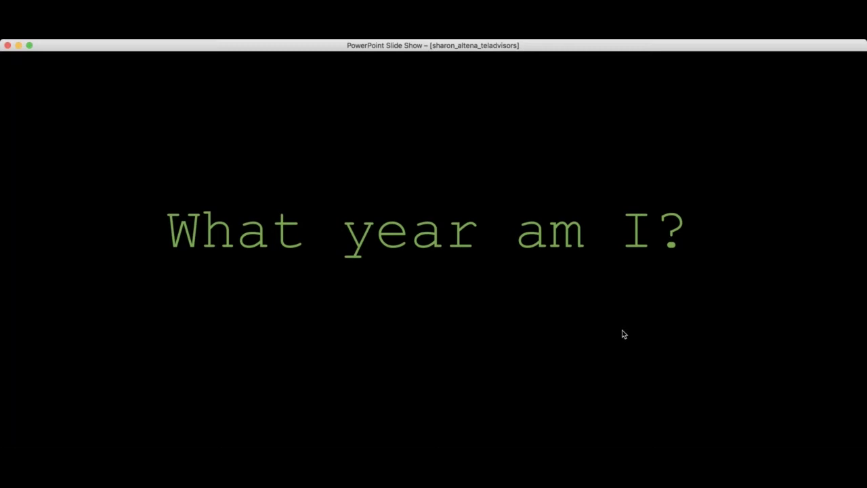
- Show the '1985' answer, then the Microsoft Excel 1.0 slide with the vintage Macintosh image
key("Right")
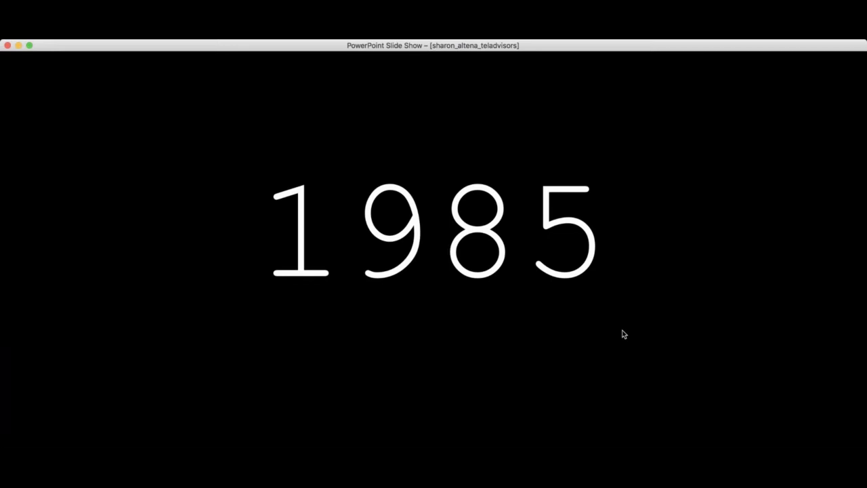
key("Right")
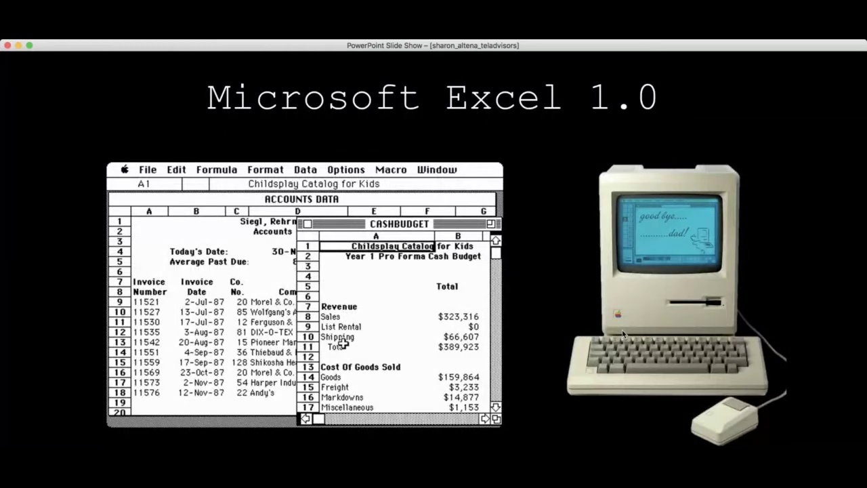
- Advance past the empty-spreadsheet screenshot to the 'Three ways to use Spreadsheets' slide
key("Right")
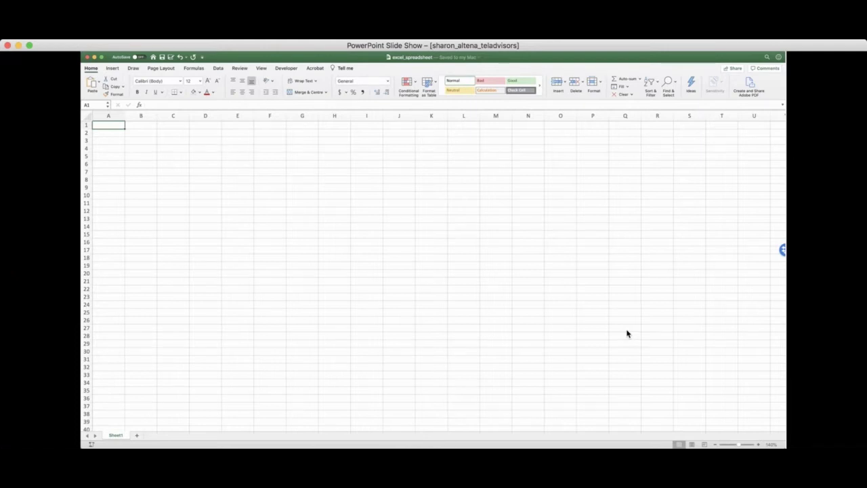
key("Right")
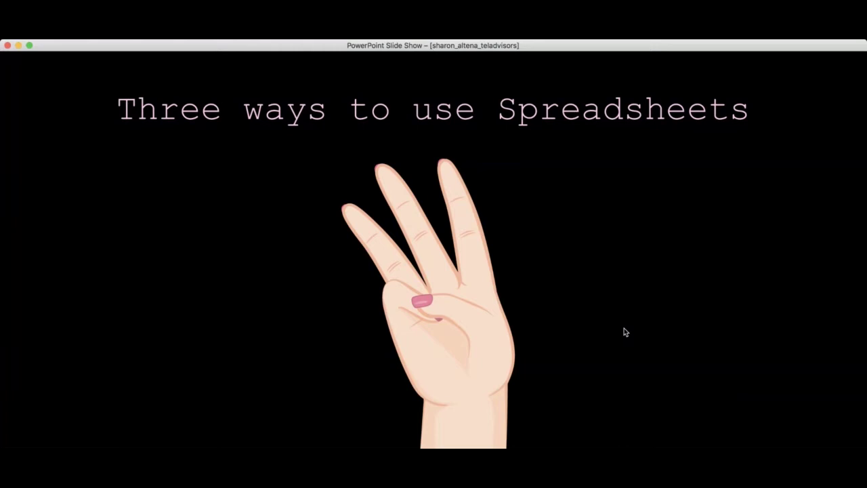
- Advance the slide show one slide toward the 'Create Flashcards' slide
left_click(625, 332)
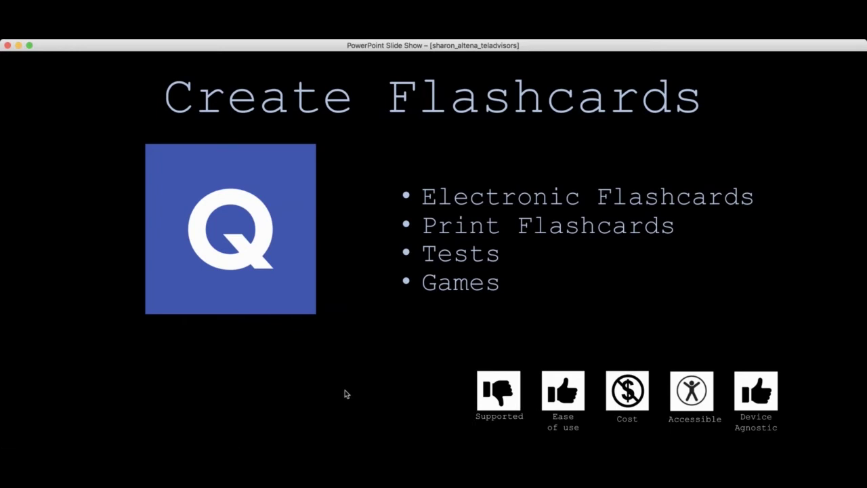
- Advance to the embedded Quizlet demo of the new 'Health Research Terms' study set
key("Right")
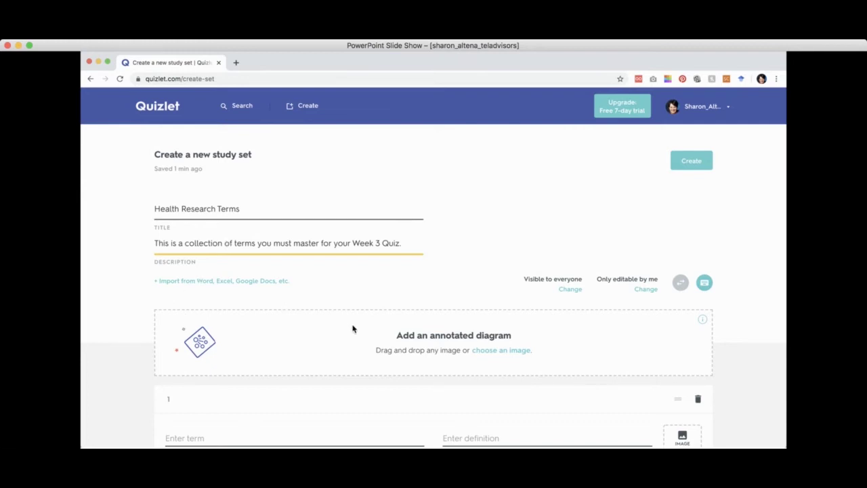
- Paste the copied terms and definitions into Quizlet's import panel and import them as 48 cards
left_click(215, 283)
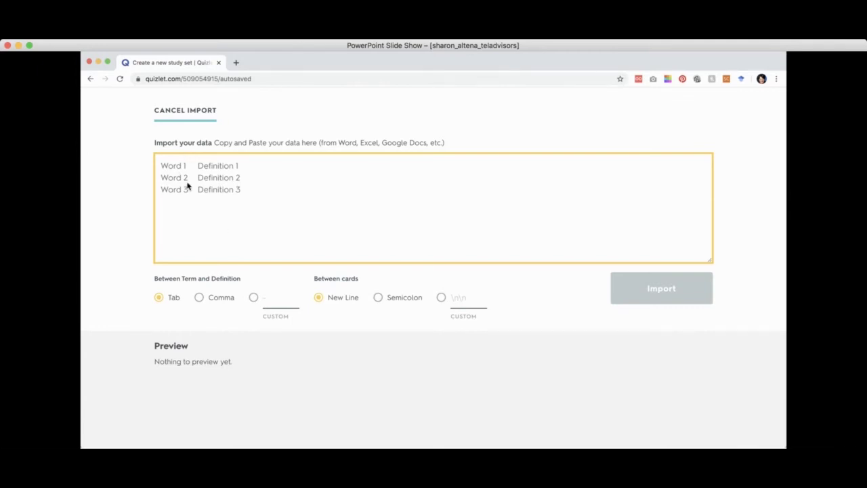
key("ctrl+v")
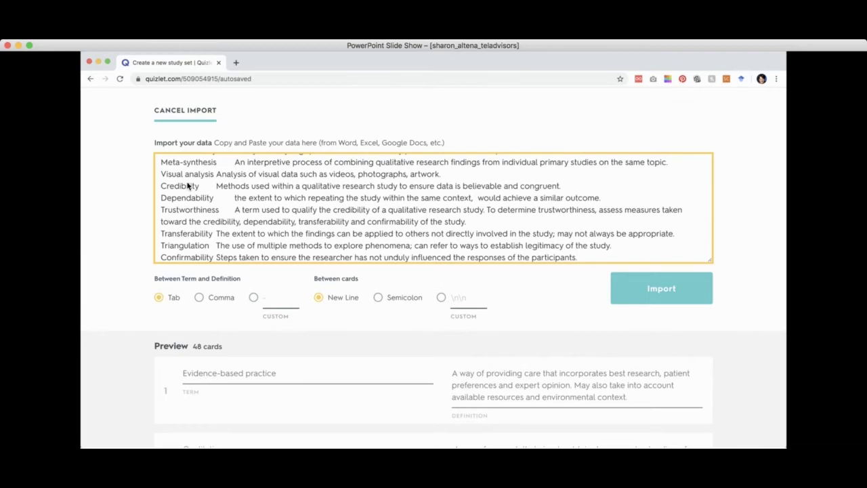
left_click(670, 289)
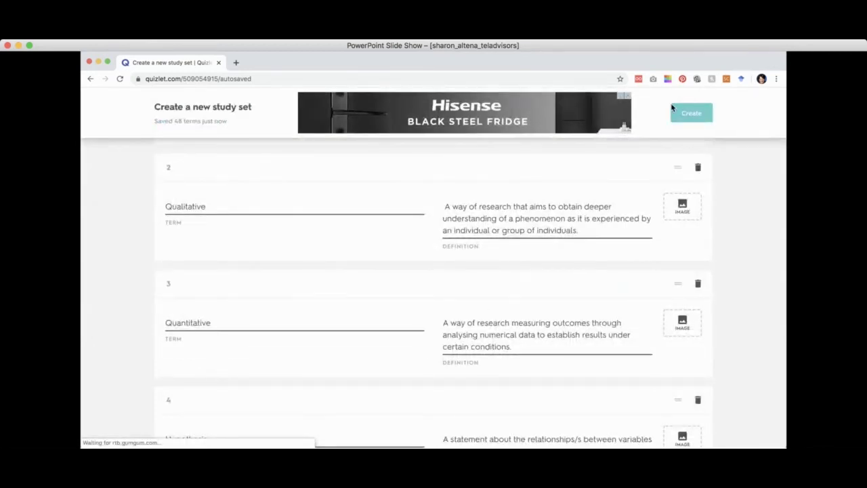
- Create the Health Research Terms set, flip cards 1 and 2 (Qualitative), and open Learn mode
left_click(690, 113)
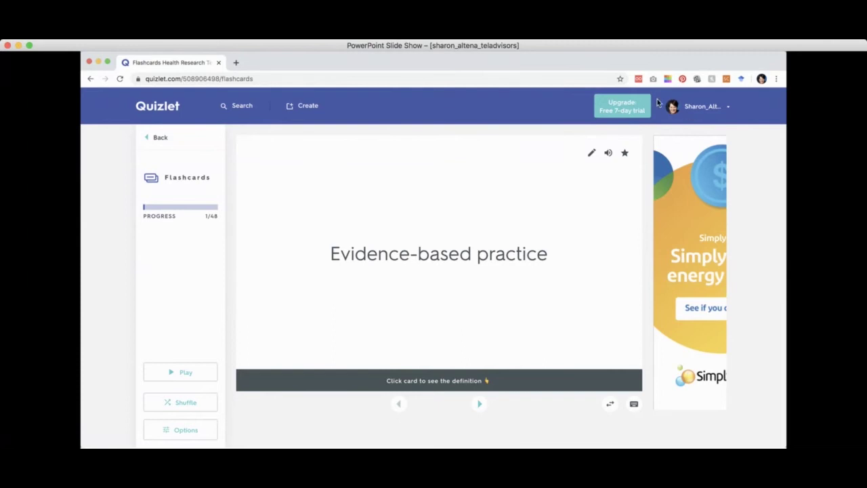
left_click(425, 228)
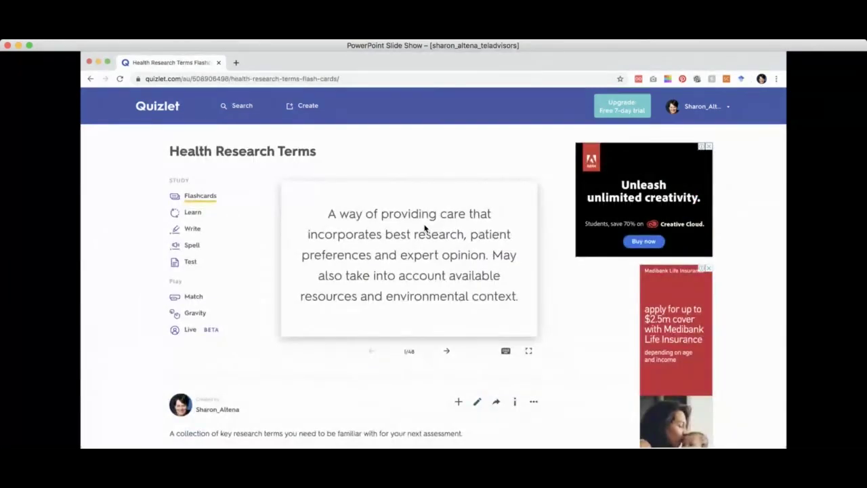
left_click(425, 229)
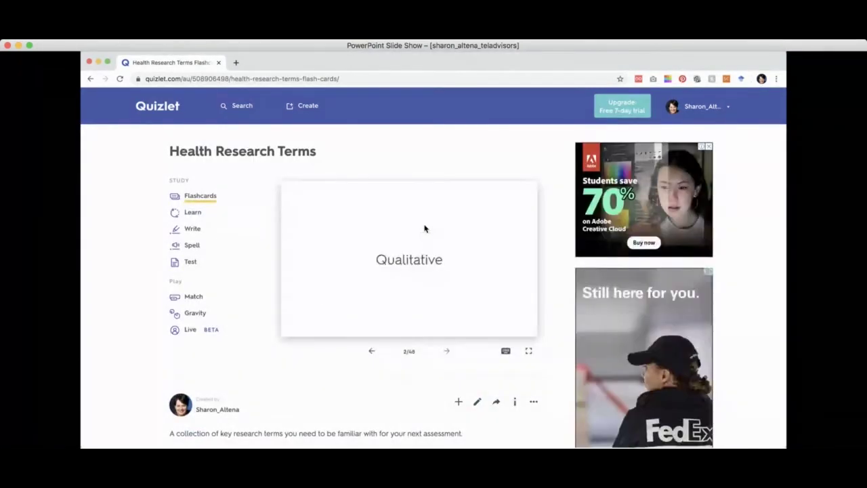
left_click(425, 228)
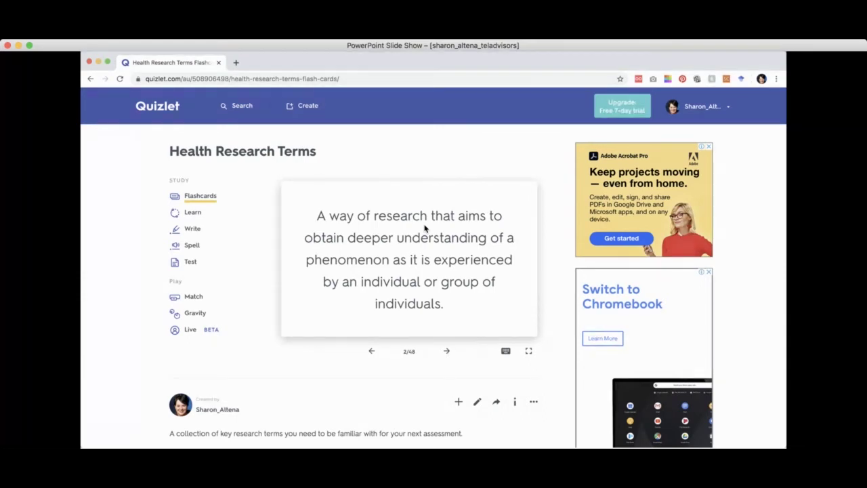
left_click(192, 213)
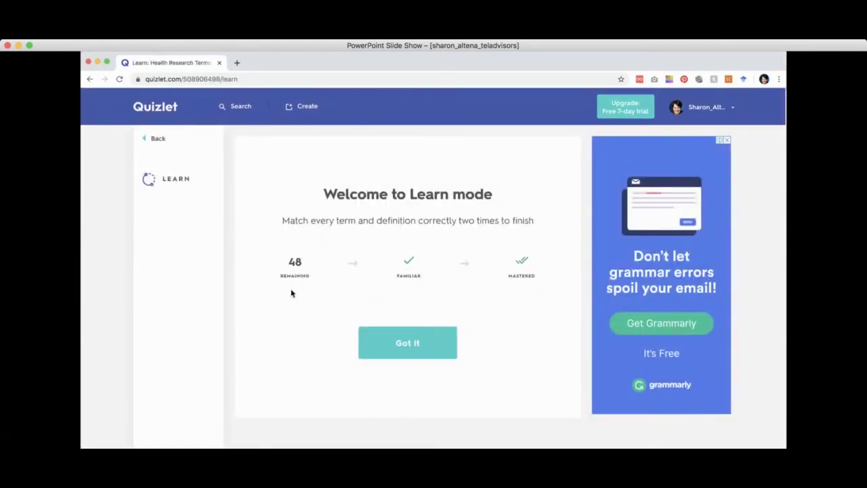
- In Learn mode, answer 'Sampling methods', then 'Hypothesis' for grounded theory, continue, and exit
left_click(394, 350)
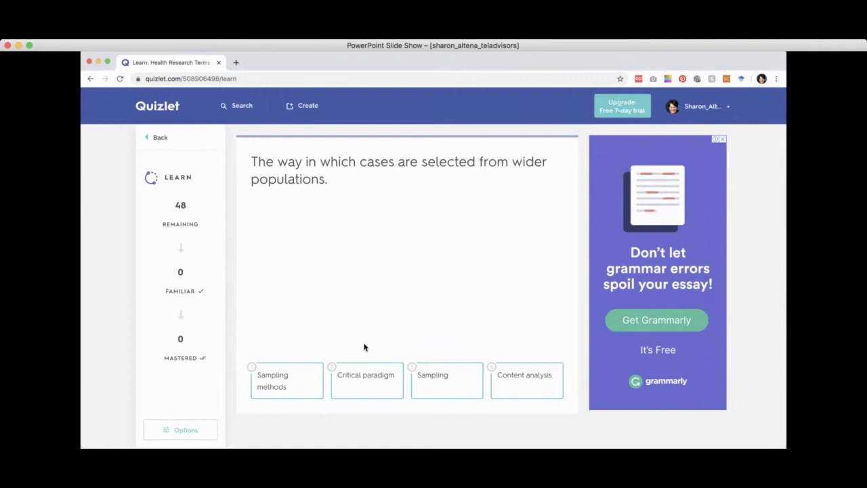
left_click(286, 388)
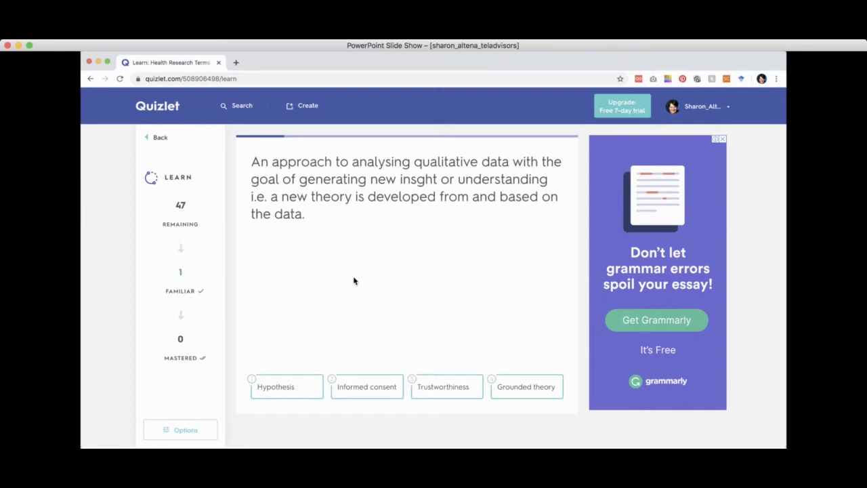
left_click(289, 394)
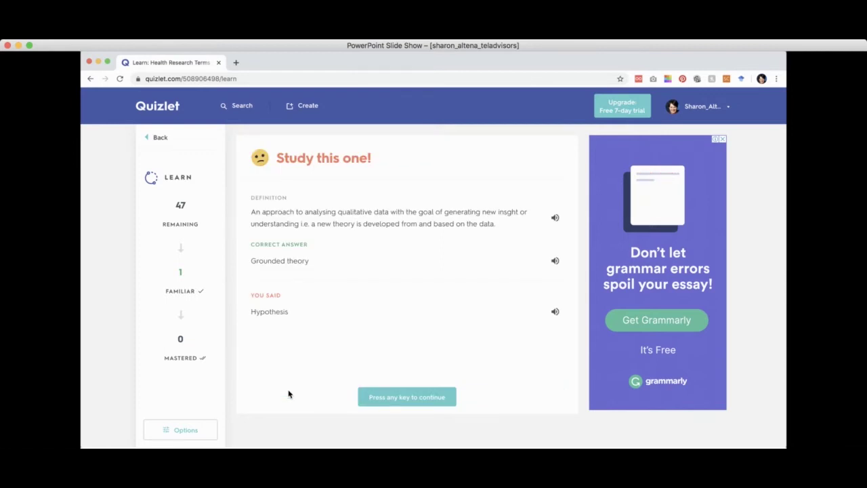
left_click(416, 402)
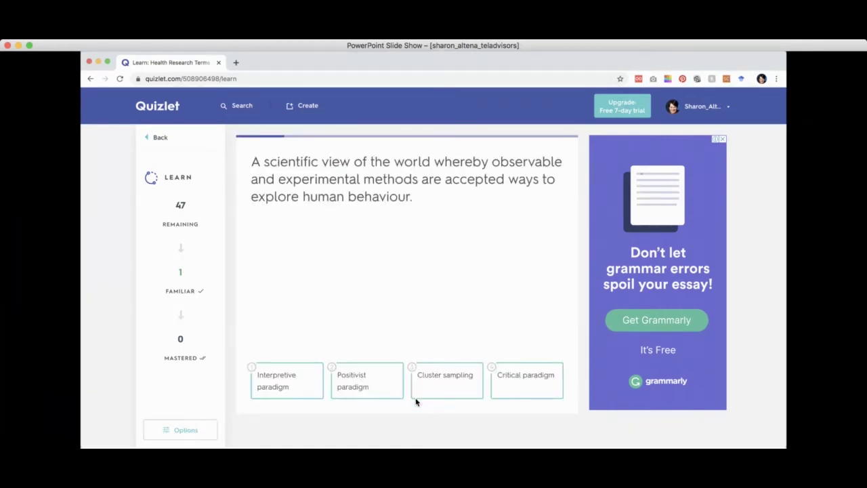
left_click(156, 140)
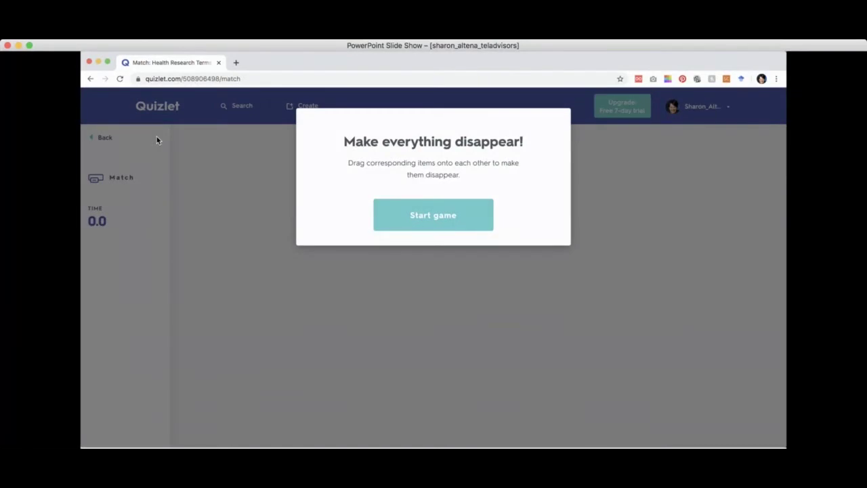
- Play the Match game, then go back to the Health Research Terms set page
left_click(460, 226)
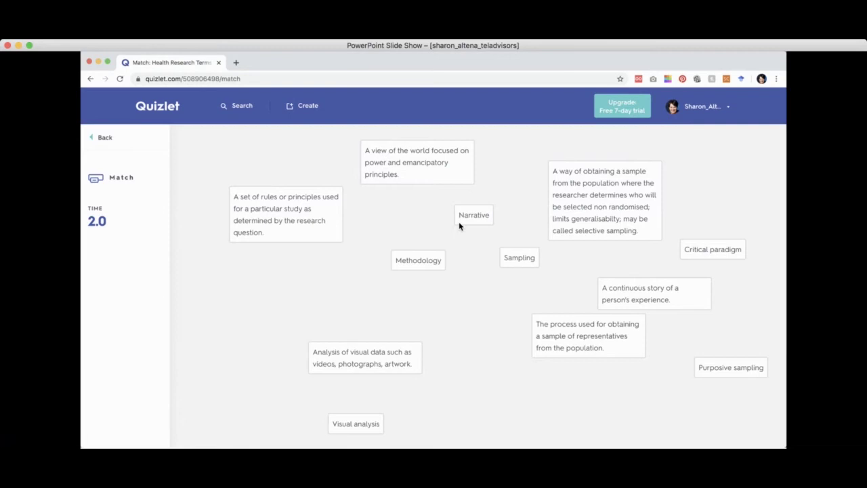
left_click(103, 140)
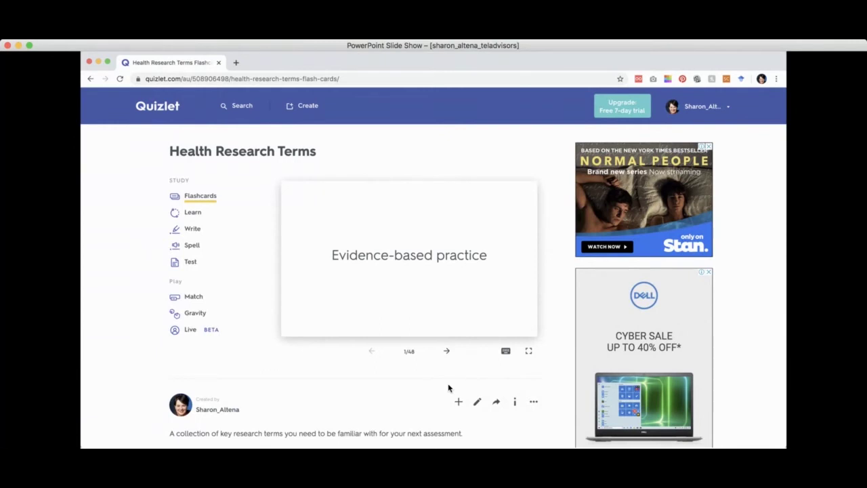
- Choose Print from the Health Research Terms set's more-options menu
left_click(533, 403)
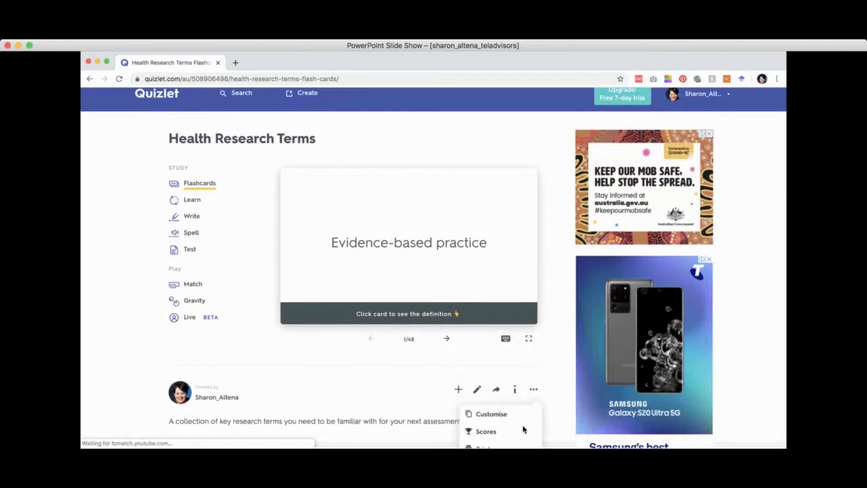
scroll(523, 431, "down", 3)
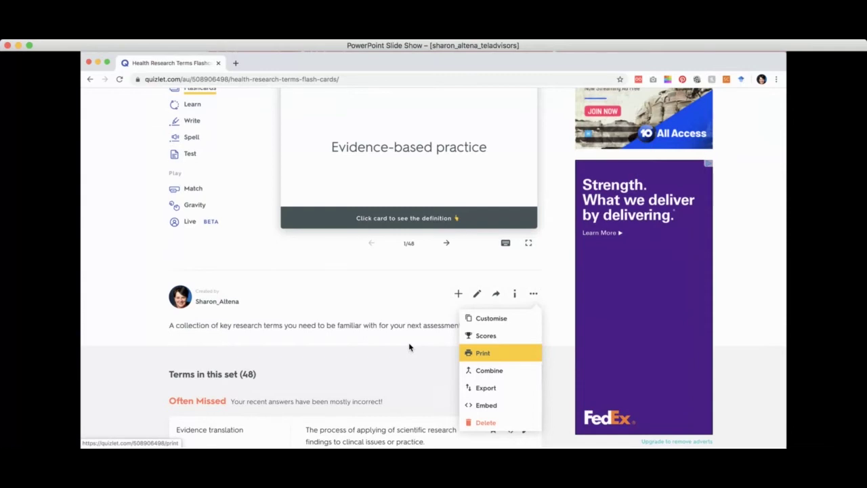
left_click(479, 355)
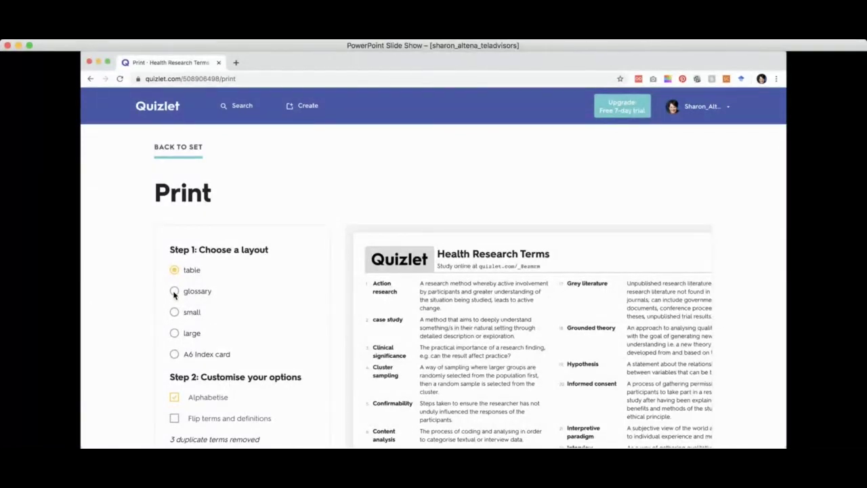
- Try the glossary and large print layouts, choose A6 index cards, then advance to the next slide
left_click(174, 293)
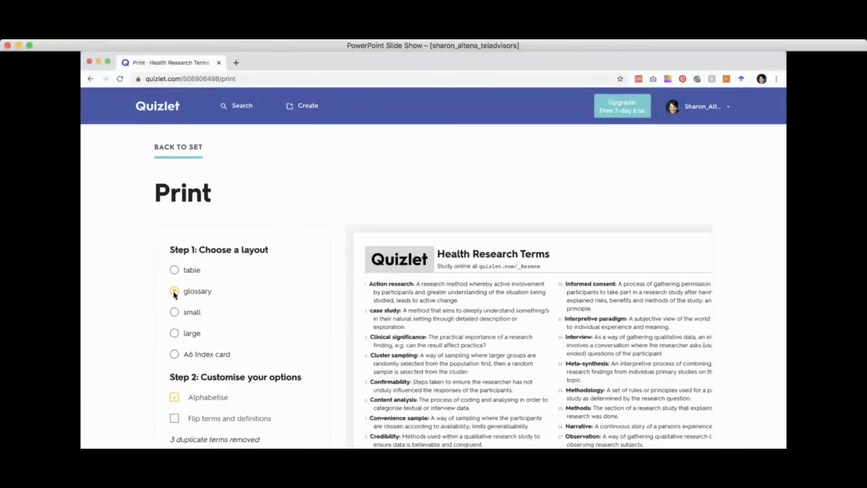
left_click(174, 334)
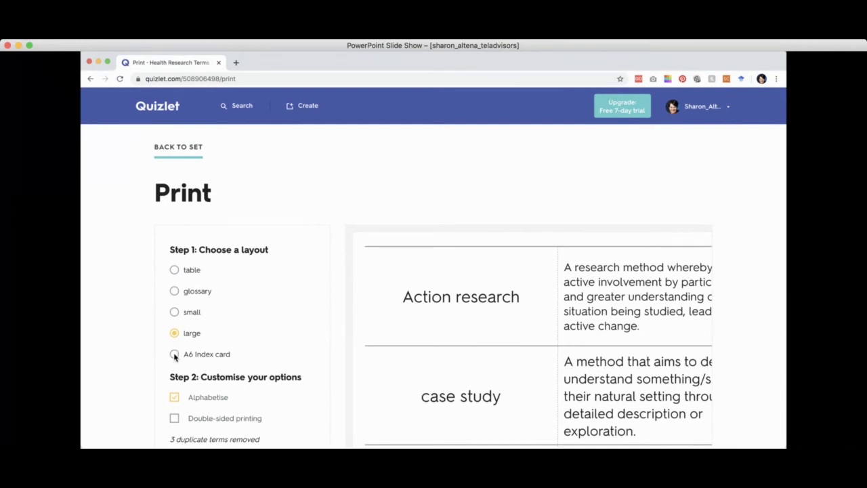
left_click(174, 355)
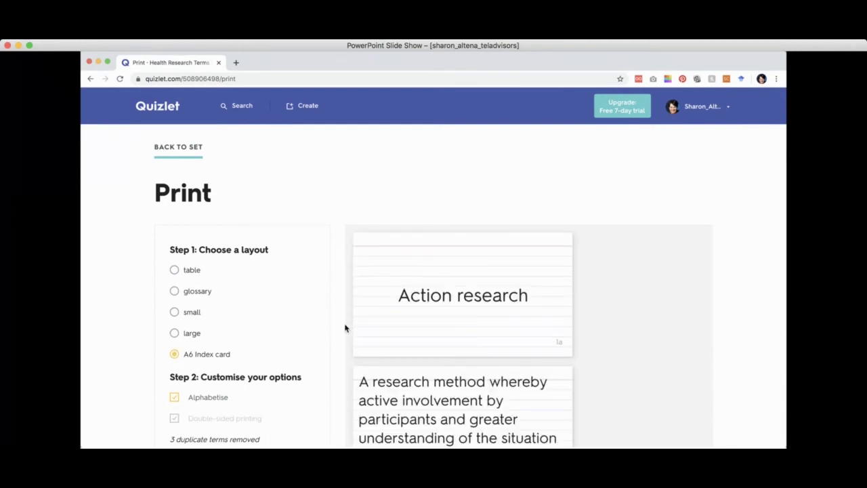
scroll(296, 327, "down", 5)
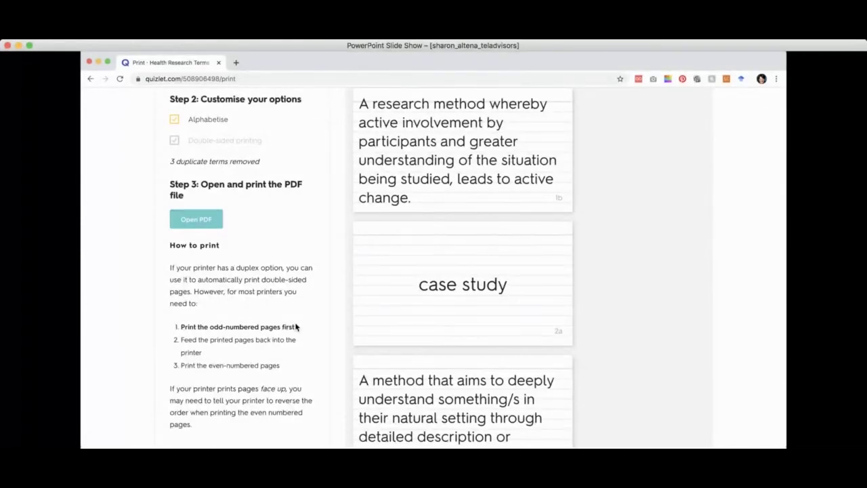
key("Right")
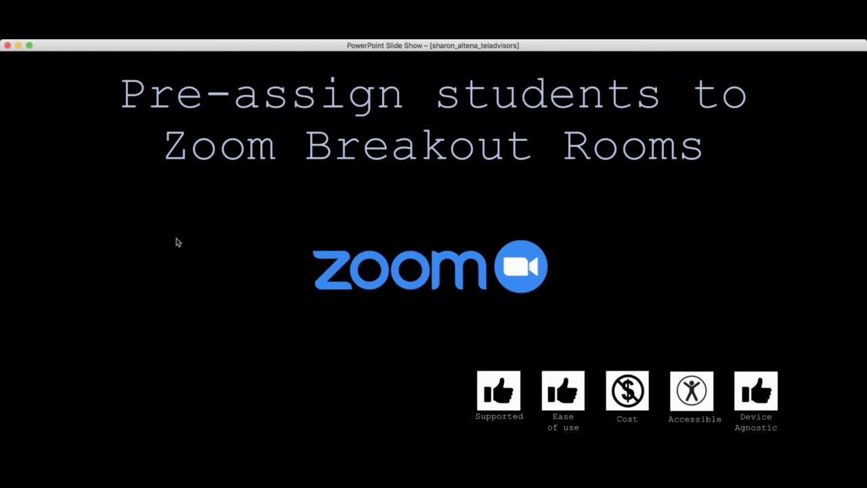
- Show the slide of room names and email addresses, then switch to the QUT Zoom page
left_click(416, 314)
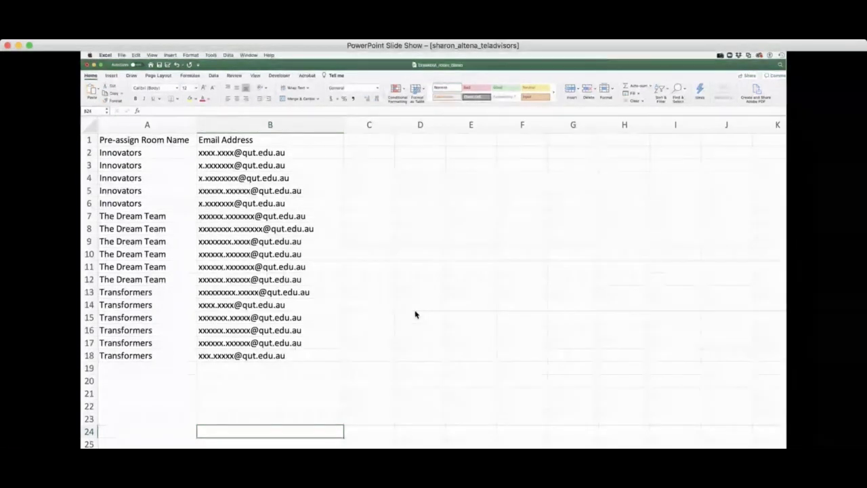
key("super+Tab")
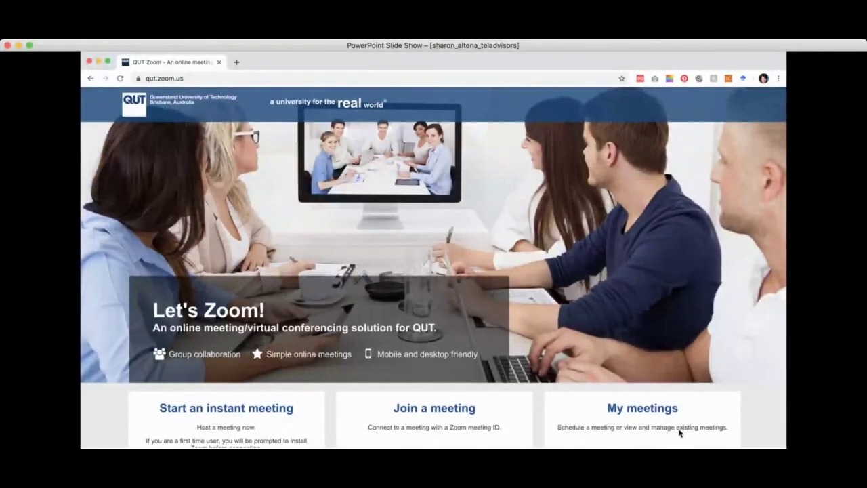
- Edit the CDS Team Meeting from My Meetings and enable Breakout Room pre-assign
left_click(639, 410)
left_click(413, 322)
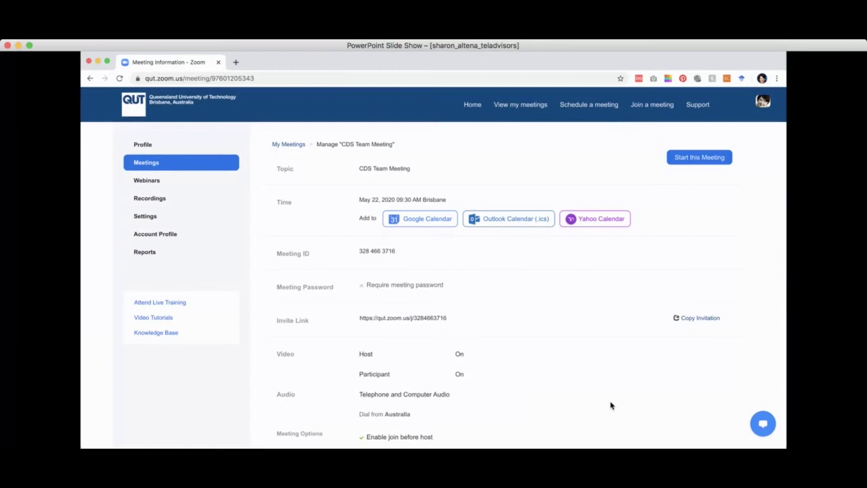
scroll(610, 405, "down", 5)
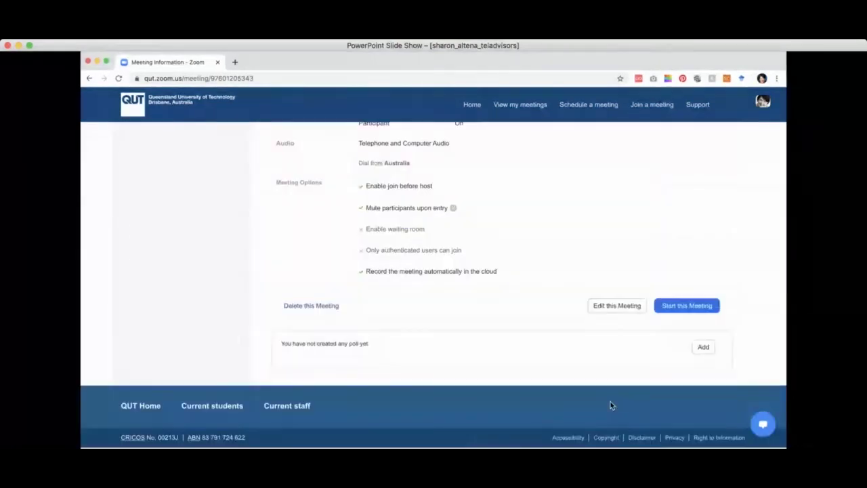
left_click(613, 306)
scroll(606, 325, "down", 8)
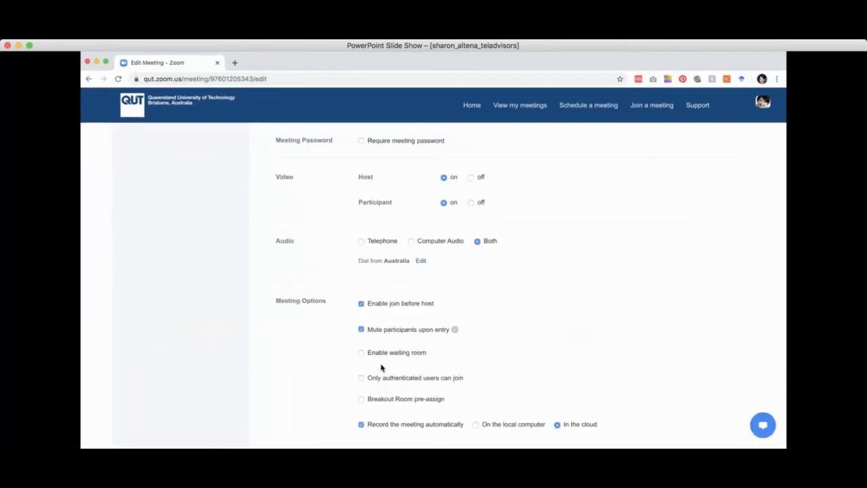
left_click(361, 399)
scroll(359, 402, "down", 3)
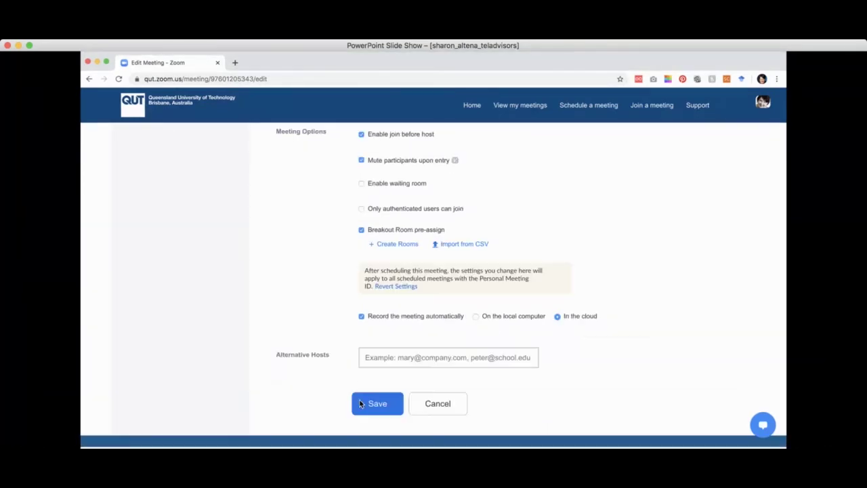
- Import breakout_room_demo.csv as the breakout room assignments and save the CDS Team Meeting
left_click(458, 247)
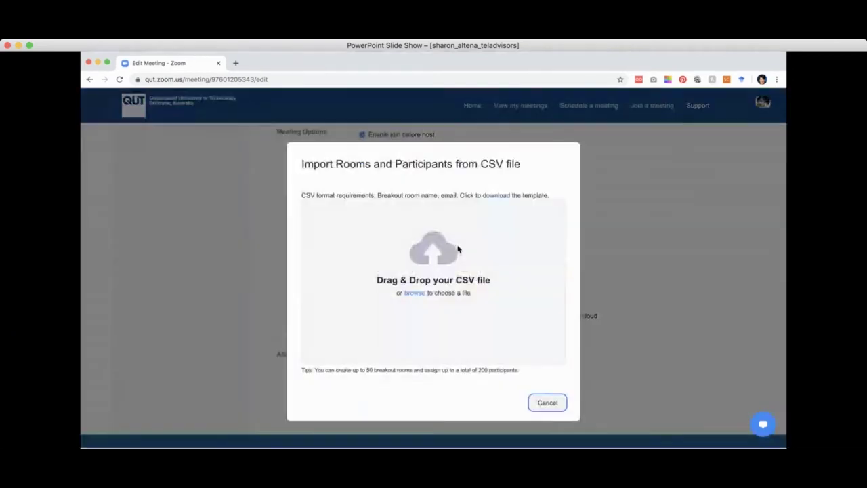
left_click(414, 295)
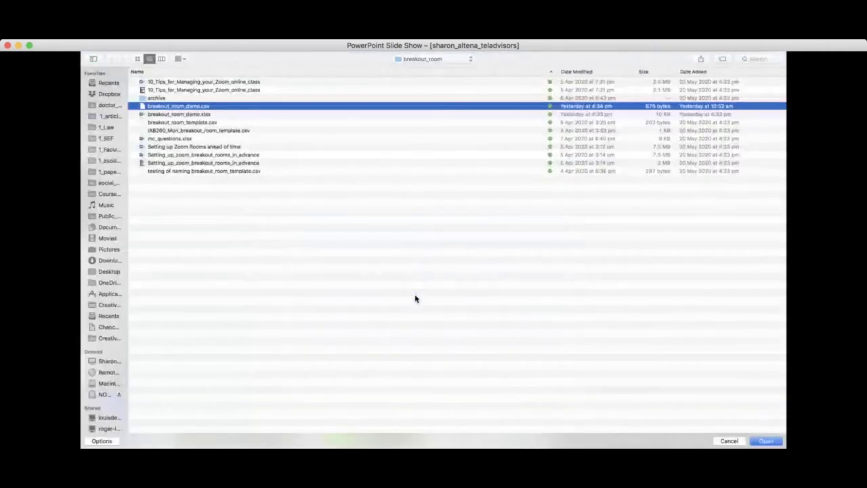
left_click(766, 441)
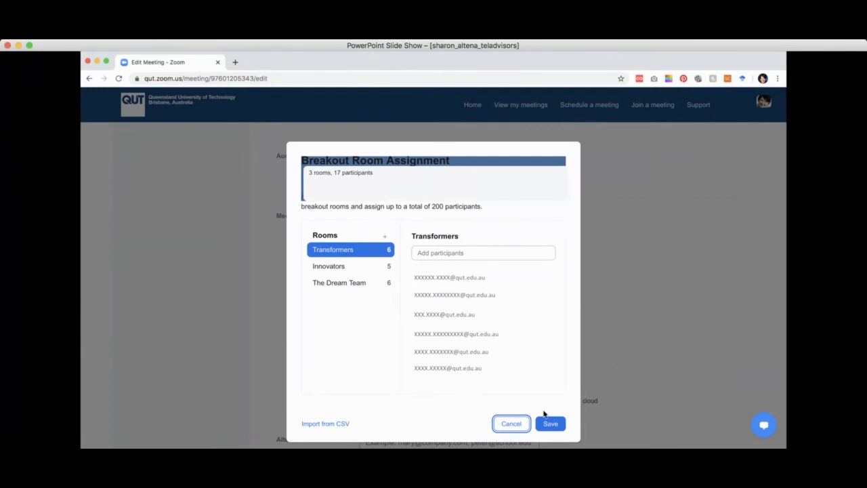
left_click(551, 424)
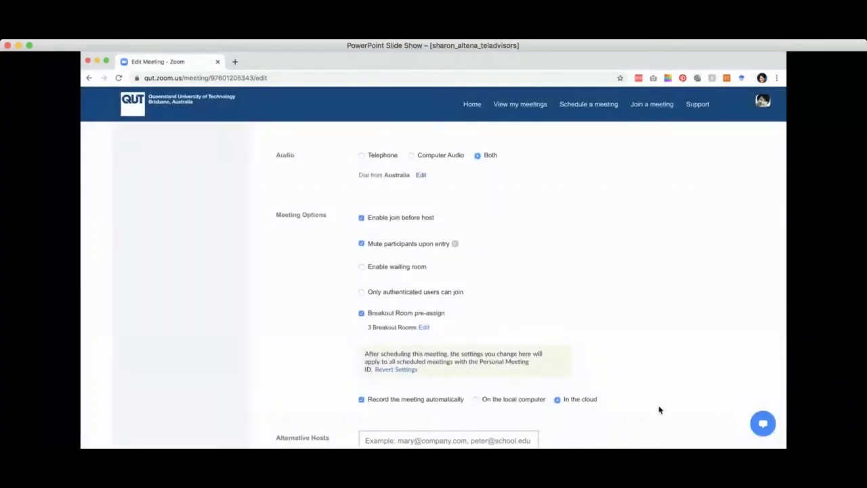
scroll(656, 400, "down", 3)
left_click(378, 355)
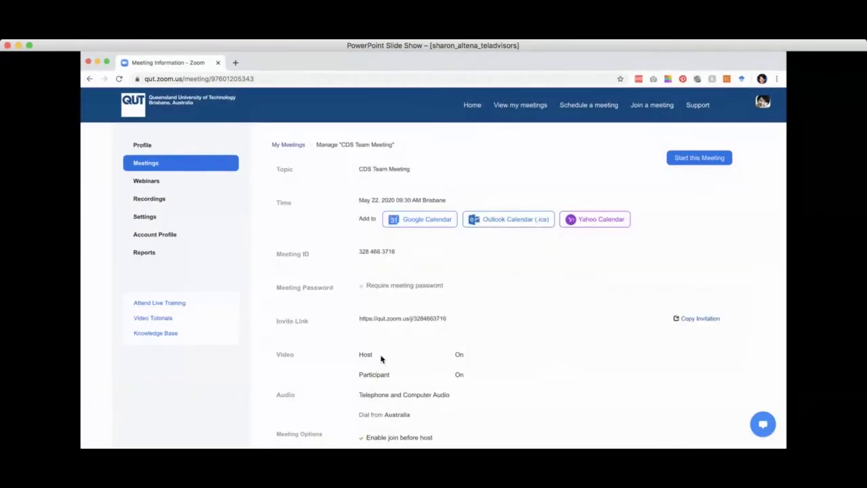
- Start the CDS Team Meeting from the Zoom home screen and show gallery view with participants
left_click(592, 343)
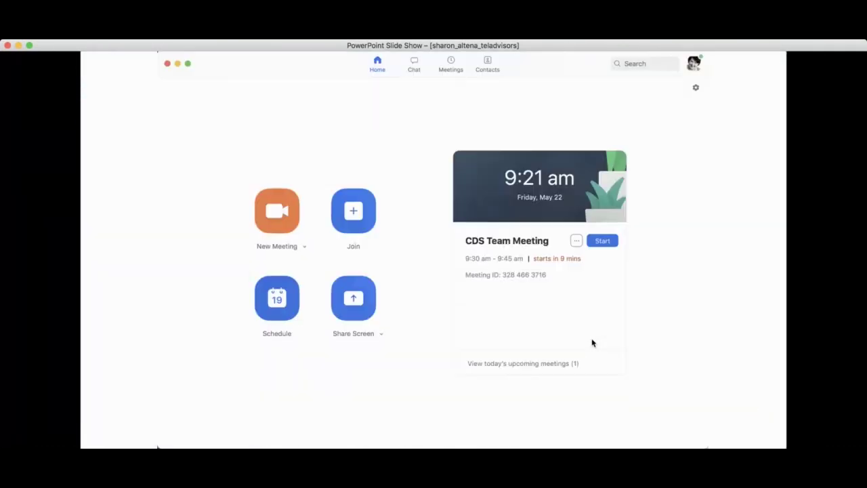
left_click(607, 246)
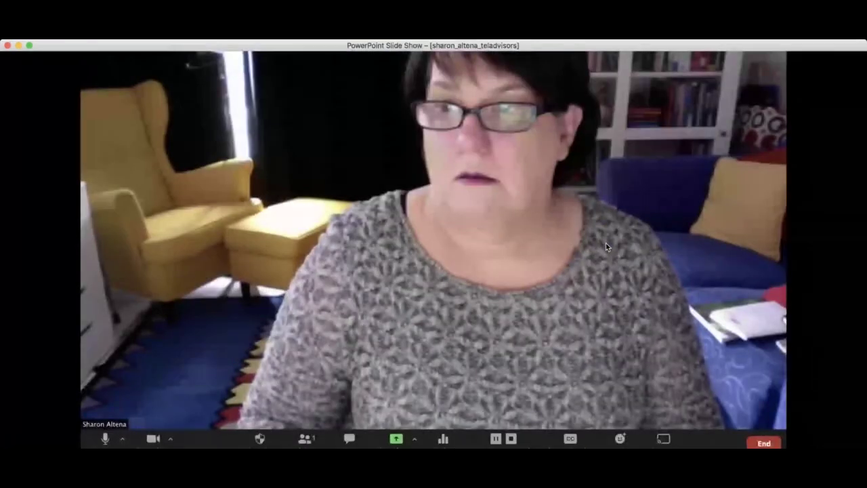
left_click(522, 311)
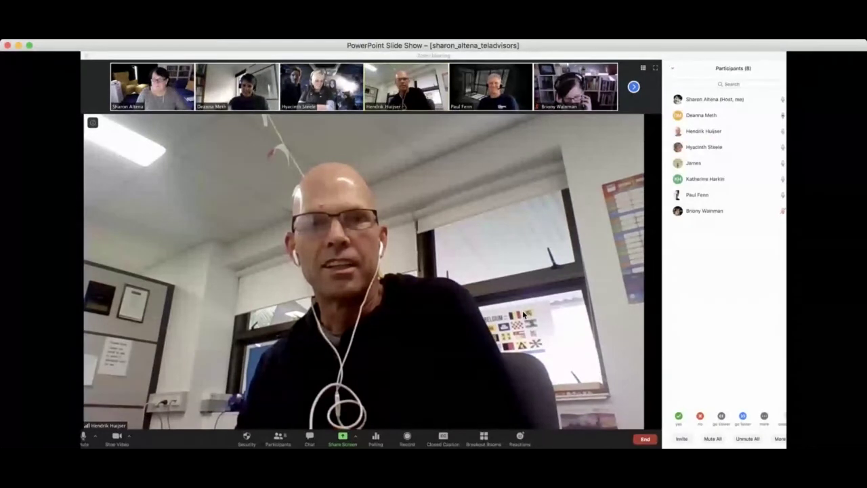
- Recover the pre-assigned rooms (Transformers, Innovators, The Dream Team) and open all breakout rooms
left_click(485, 436)
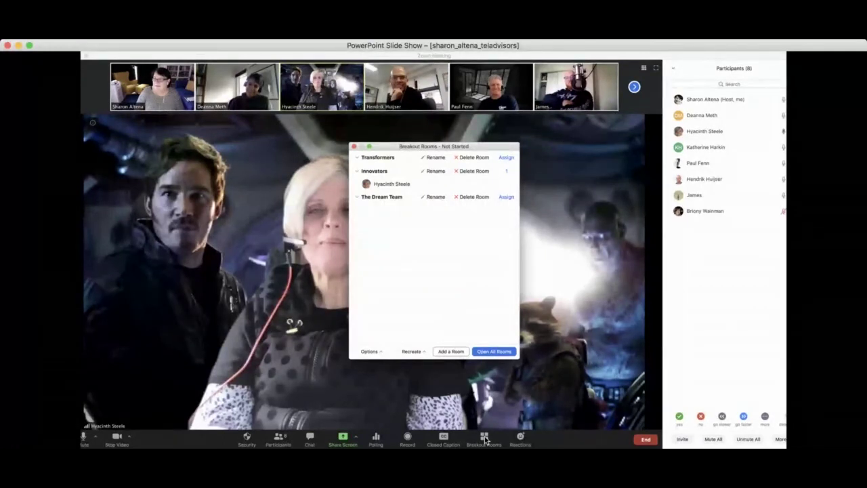
left_click(410, 354)
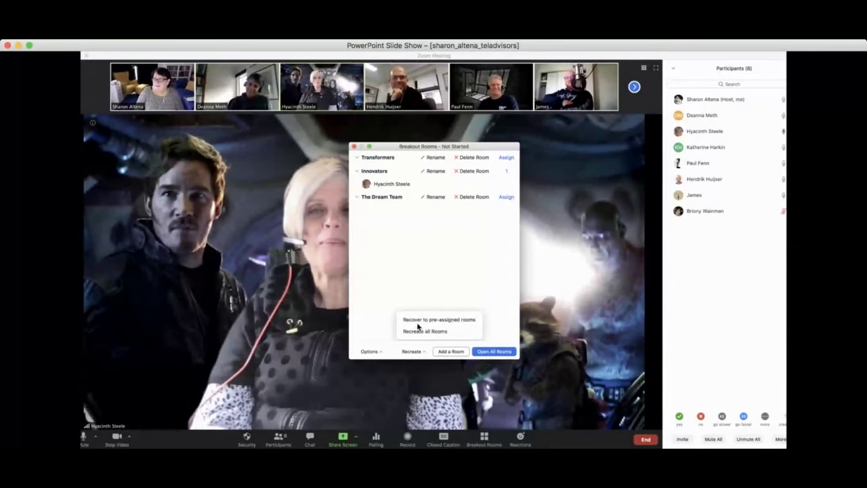
left_click(417, 319)
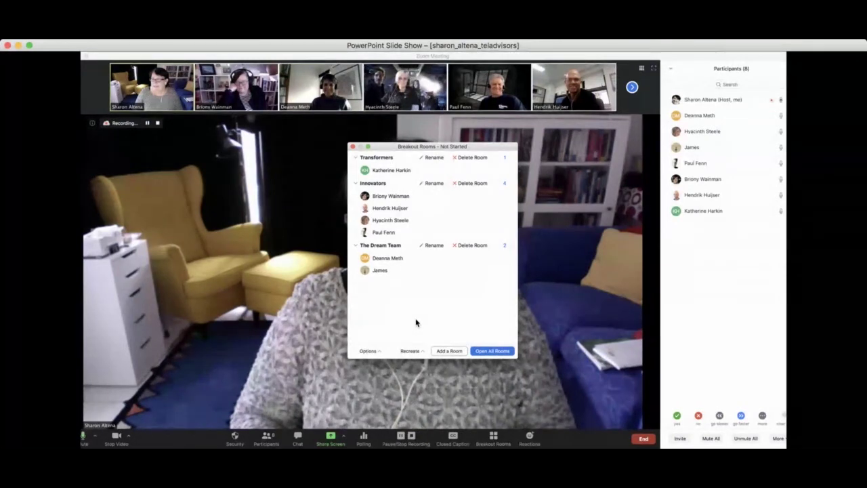
left_click(495, 352)
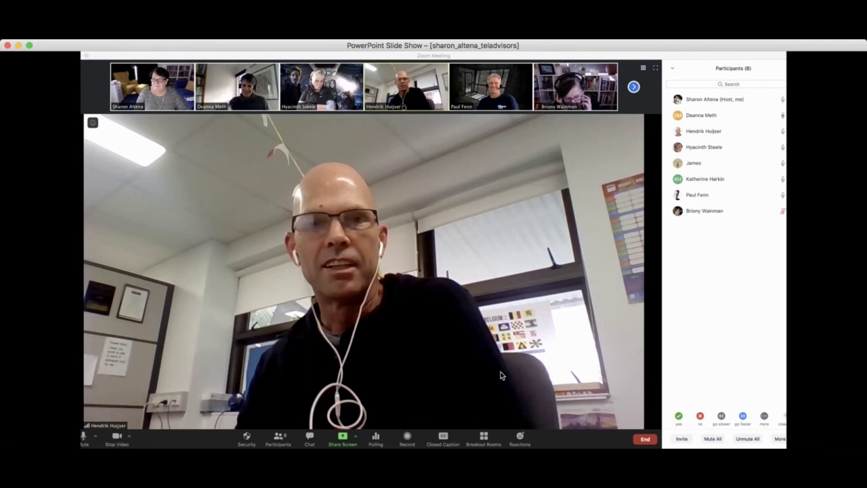
- Go to the Create Bb Quizzes slide, show the question_import spreadsheet, then the Blackboard unit
key("super+Tab")
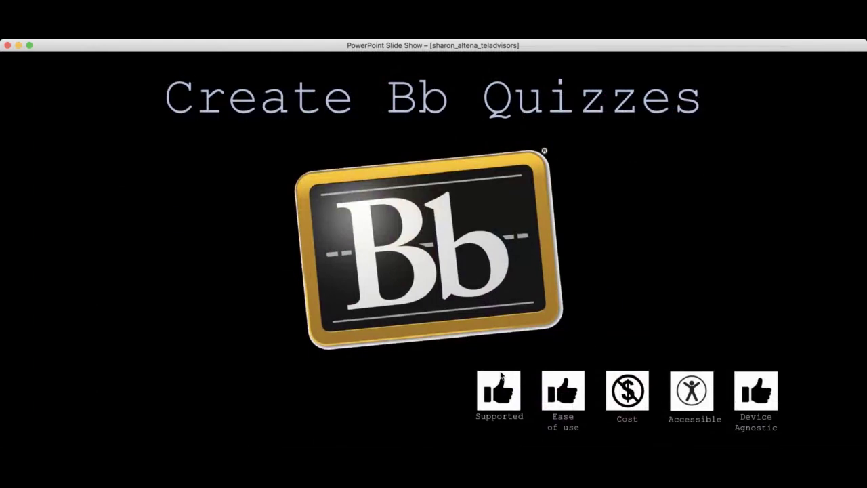
key("super+Tab")
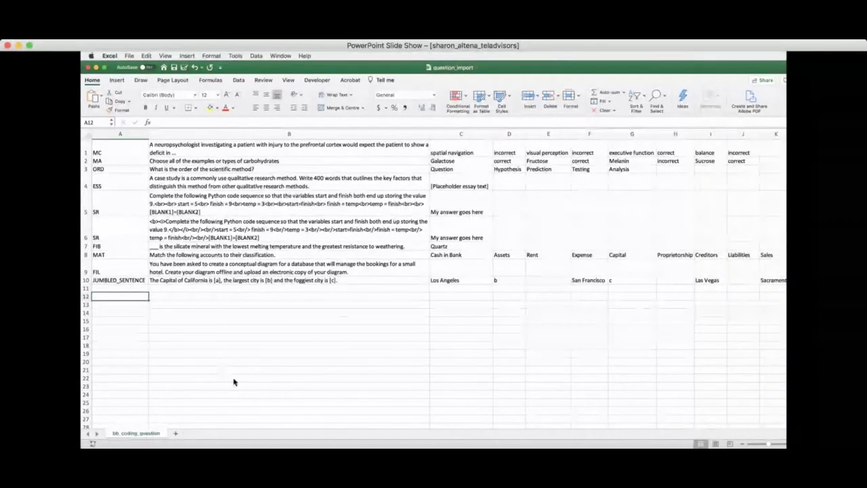
key("super+Tab")
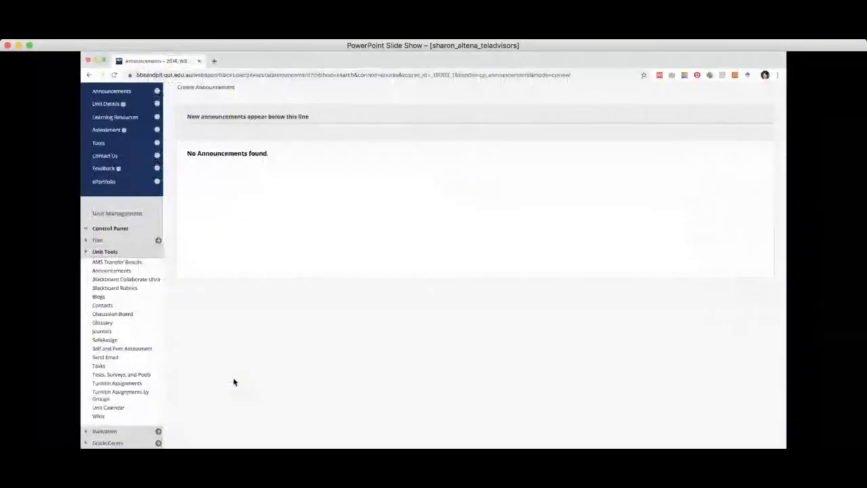
- Build a new question pool named 'Key concepts' under Tests, Surveys, and Pools
left_click(127, 374)
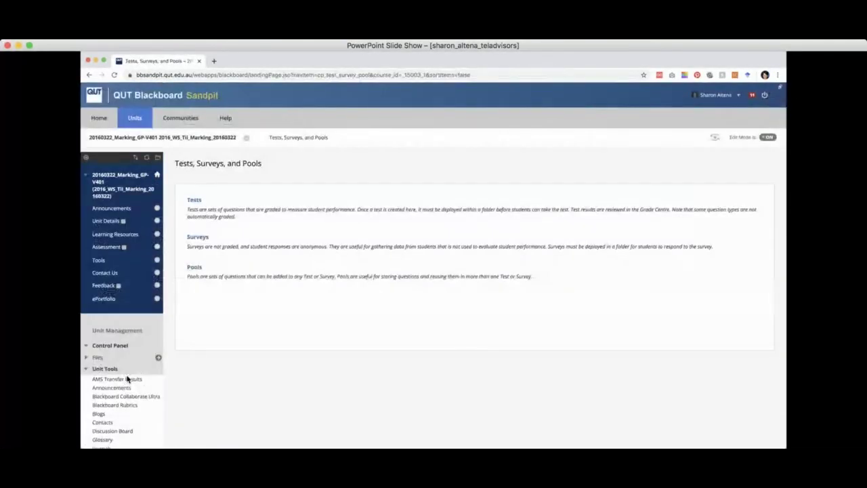
left_click(194, 268)
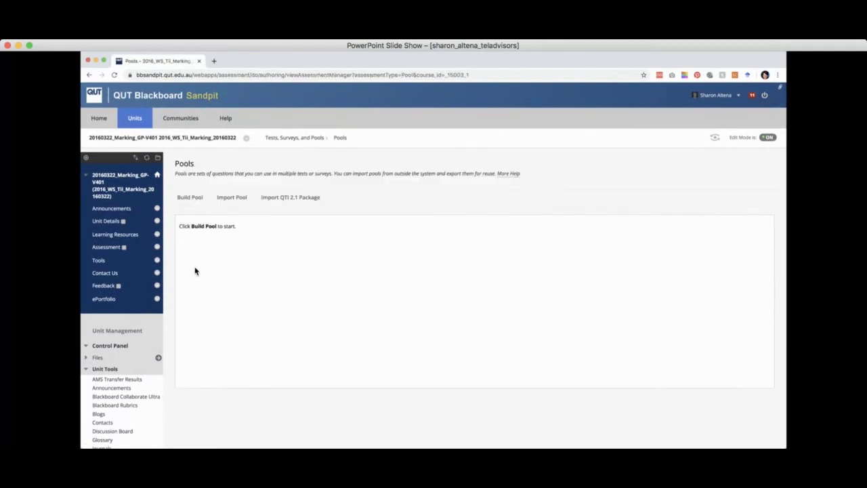
left_click(190, 198)
left_click(281, 253)
type("Key concepts")
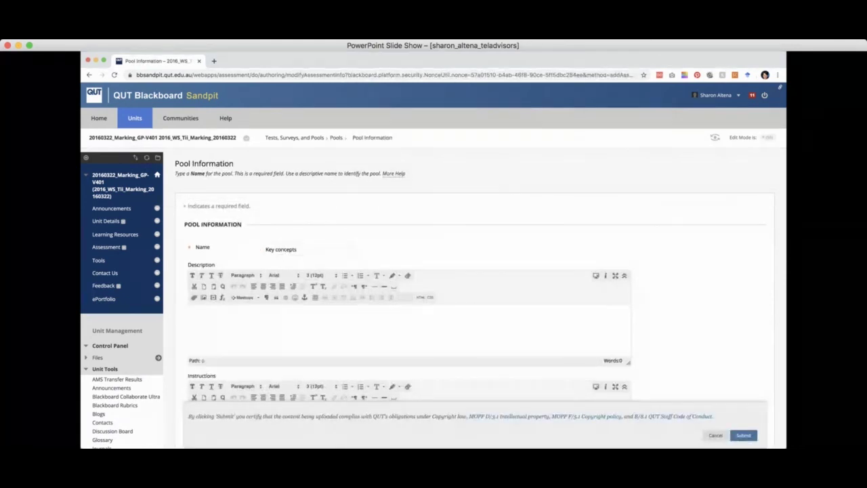
left_click(744, 435)
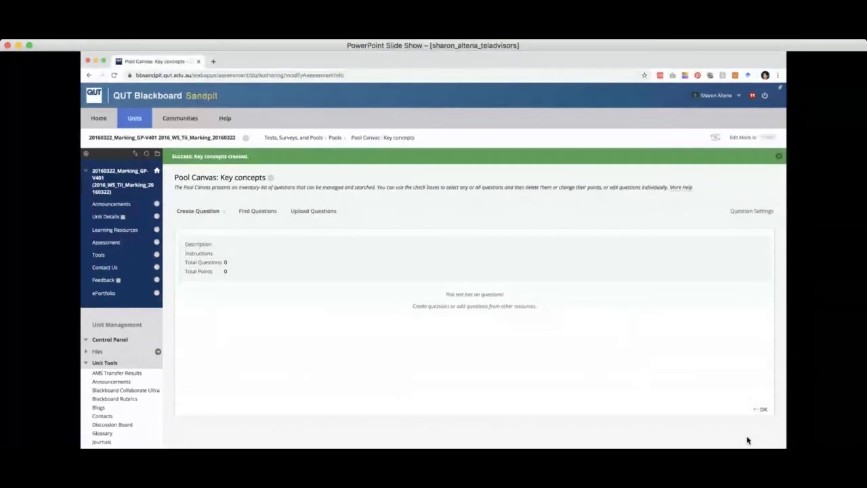
- Upload the questions from the question_import file into the Key concepts pool
left_click(304, 213)
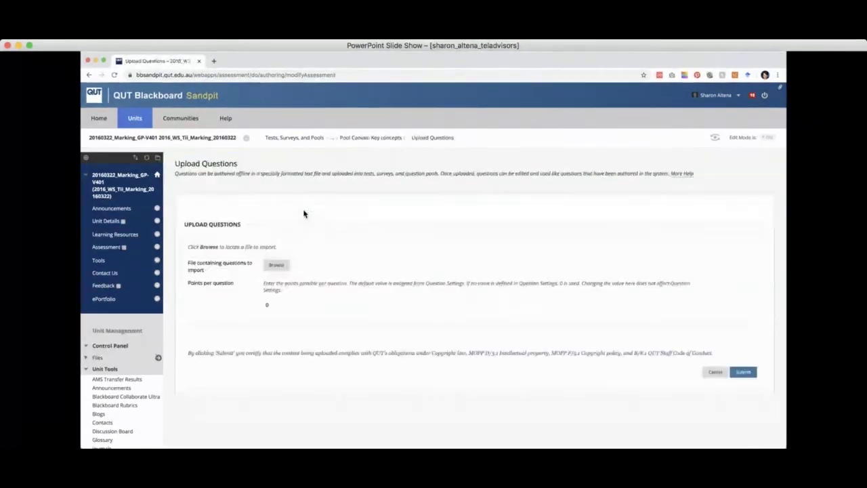
left_click(278, 265)
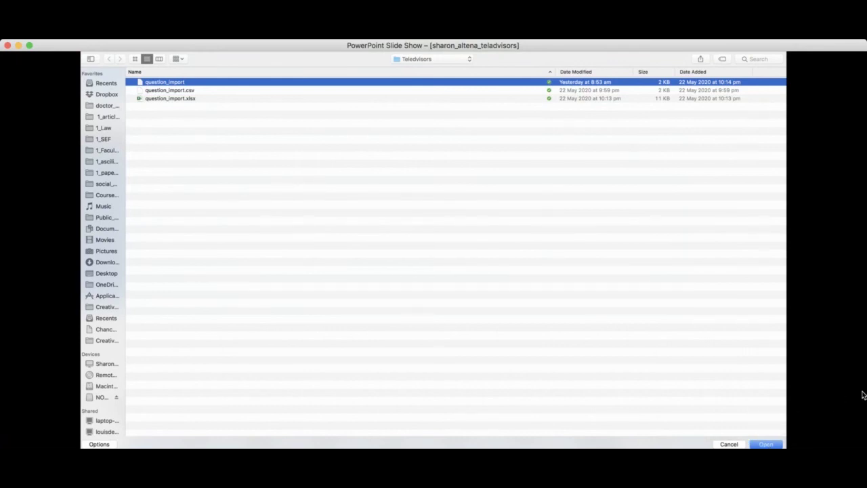
left_click(766, 444)
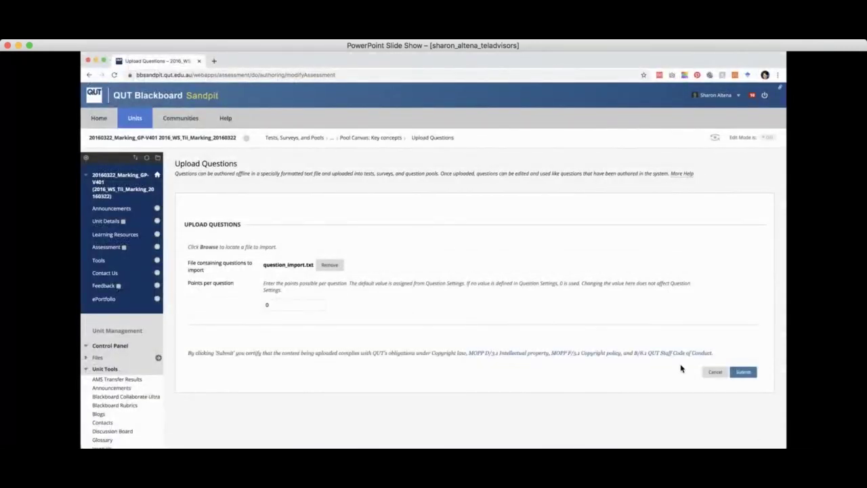
left_click(743, 372)
scroll(505, 376, "down", 5)
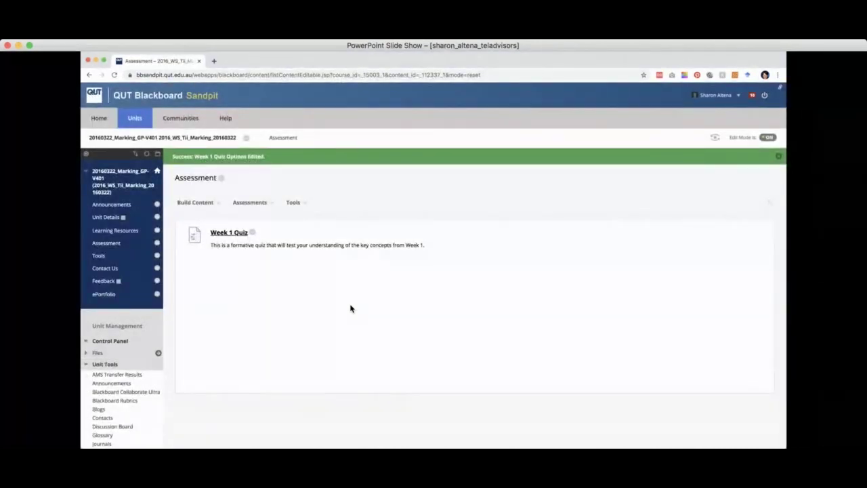
- Preview Week 1 Quiz through its imported questions, then advance to the Microsoft Excel 1.0 slide
left_click(228, 233)
left_click(747, 343)
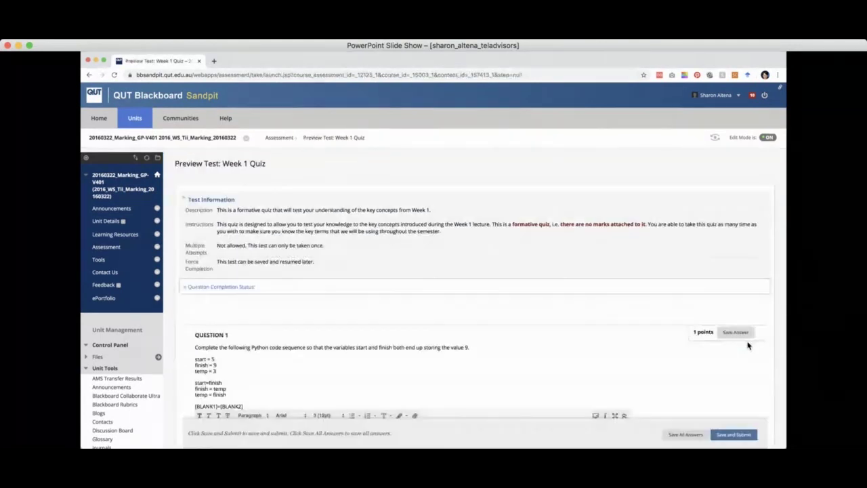
scroll(576, 354, "down", 10)
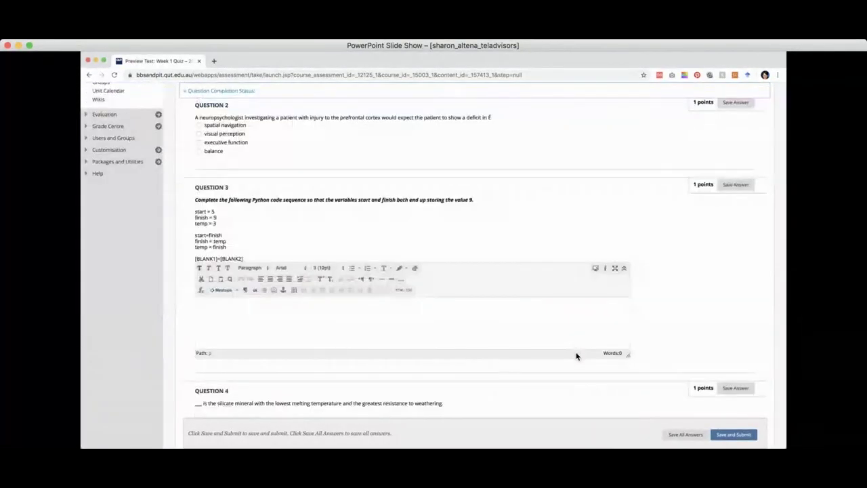
scroll(576, 356, "down", 15)
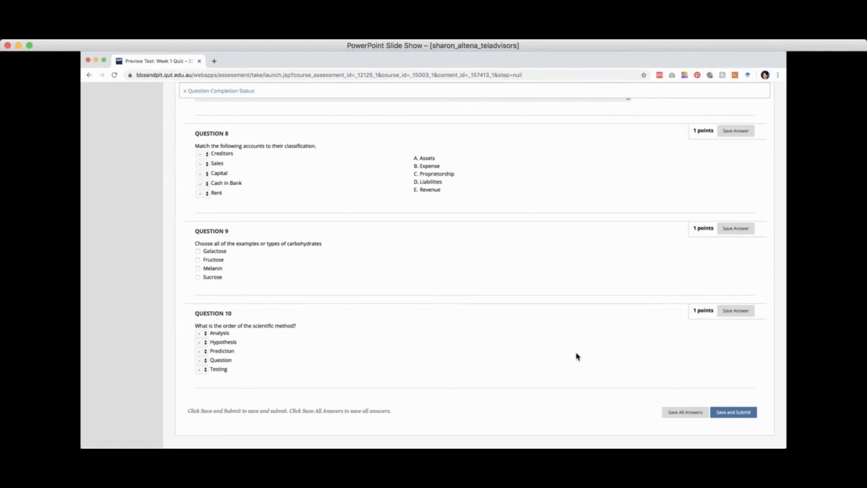
left_click(576, 356)
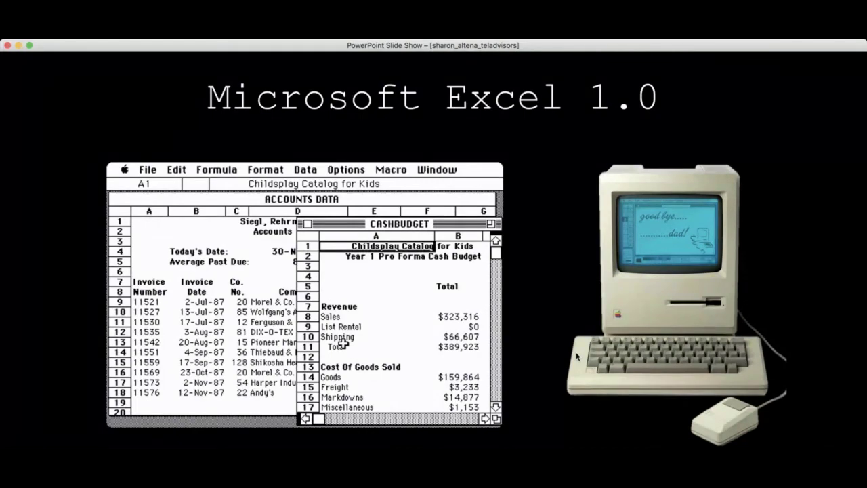
- Advance the slide show to the closing Thank YOU slide showing the TEL edvisors title
left_click(576, 356)
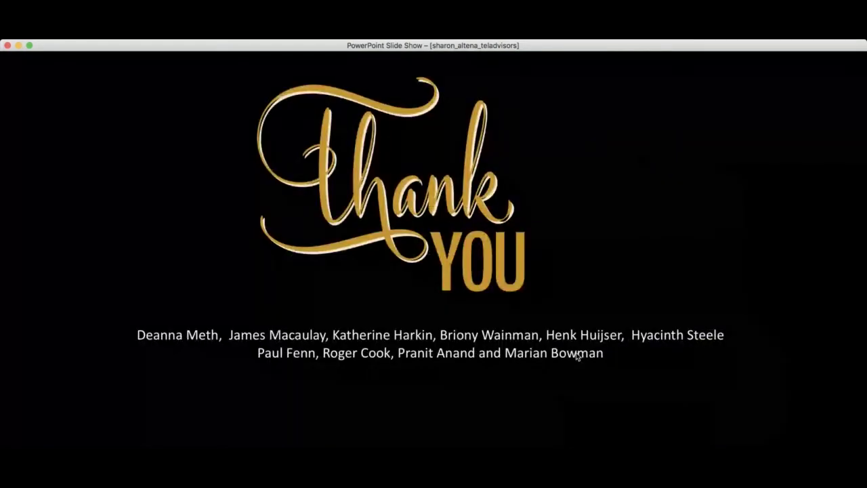